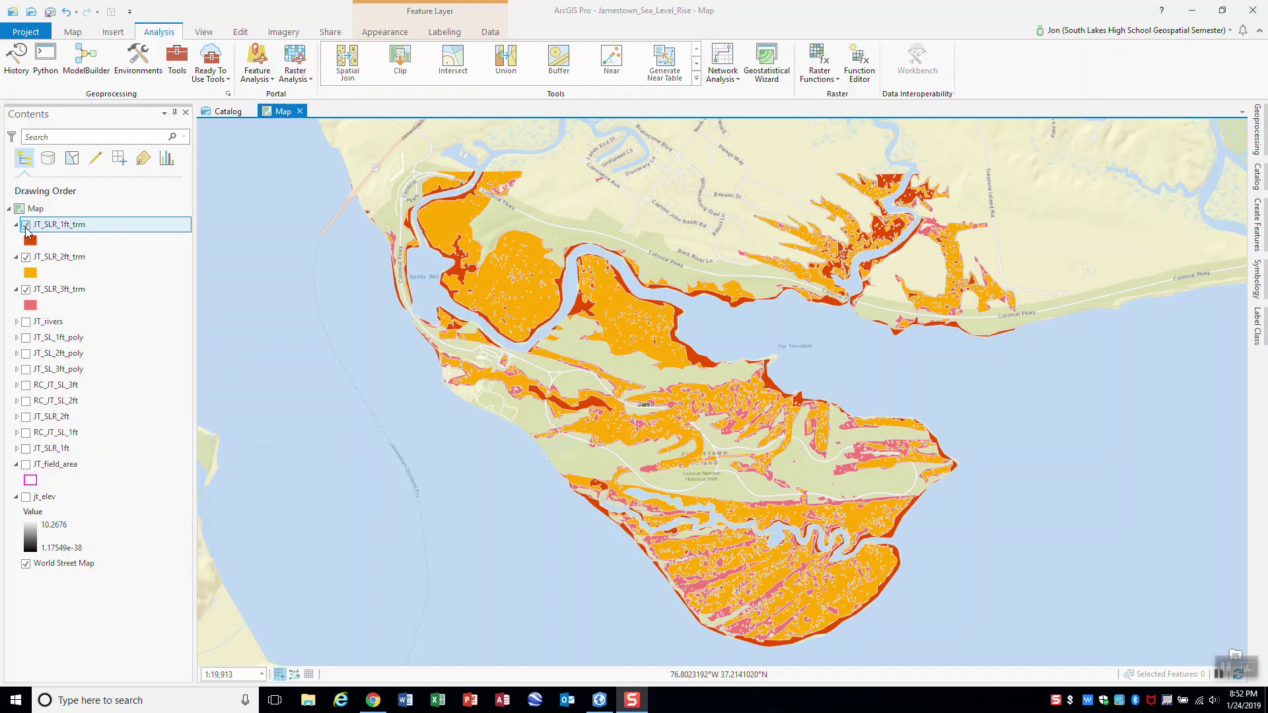
- Hide the 1 ft, 2 ft and 3 ft sea-level-rise layers, then show them again
left_click(26, 226)
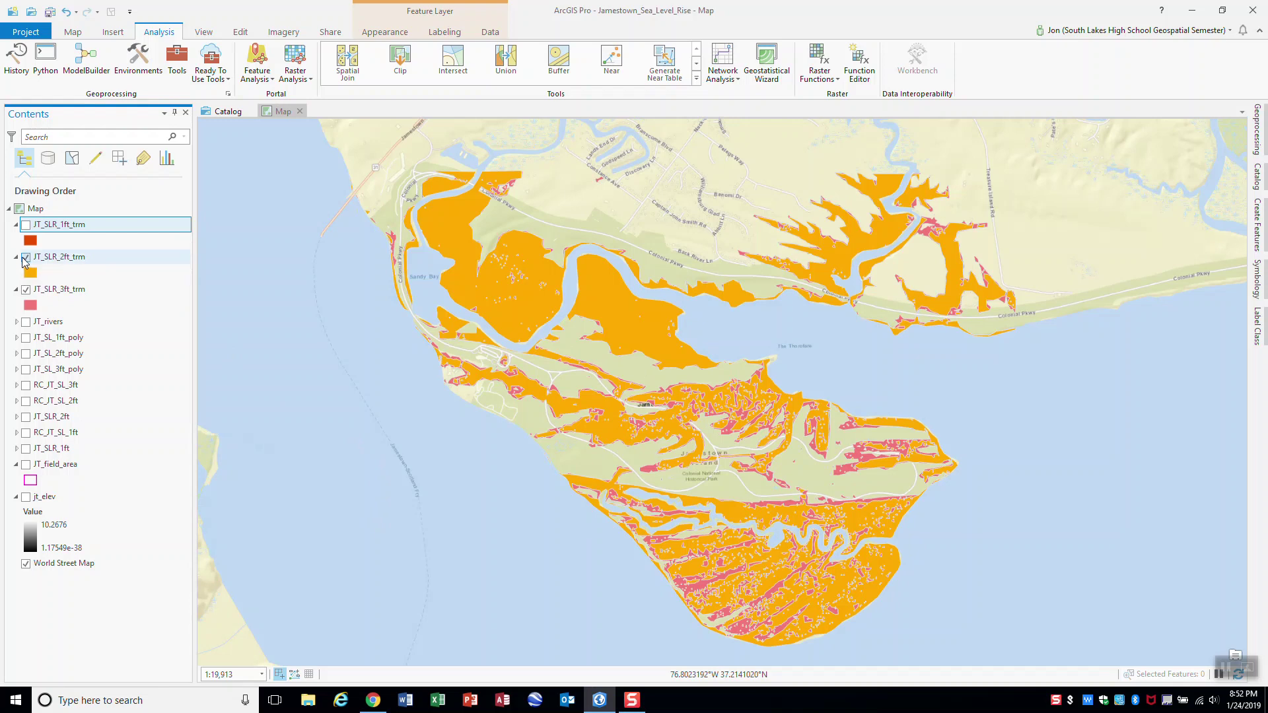
left_click(25, 258)
left_click(25, 290)
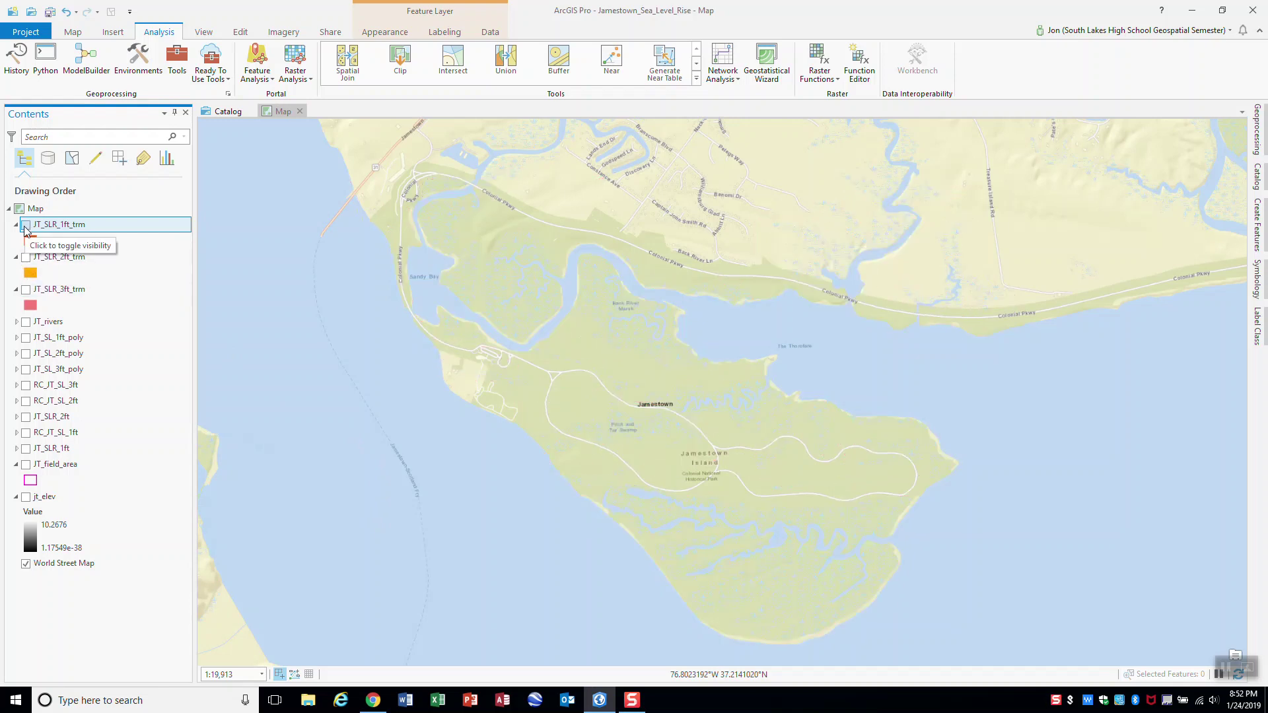
left_click(26, 226)
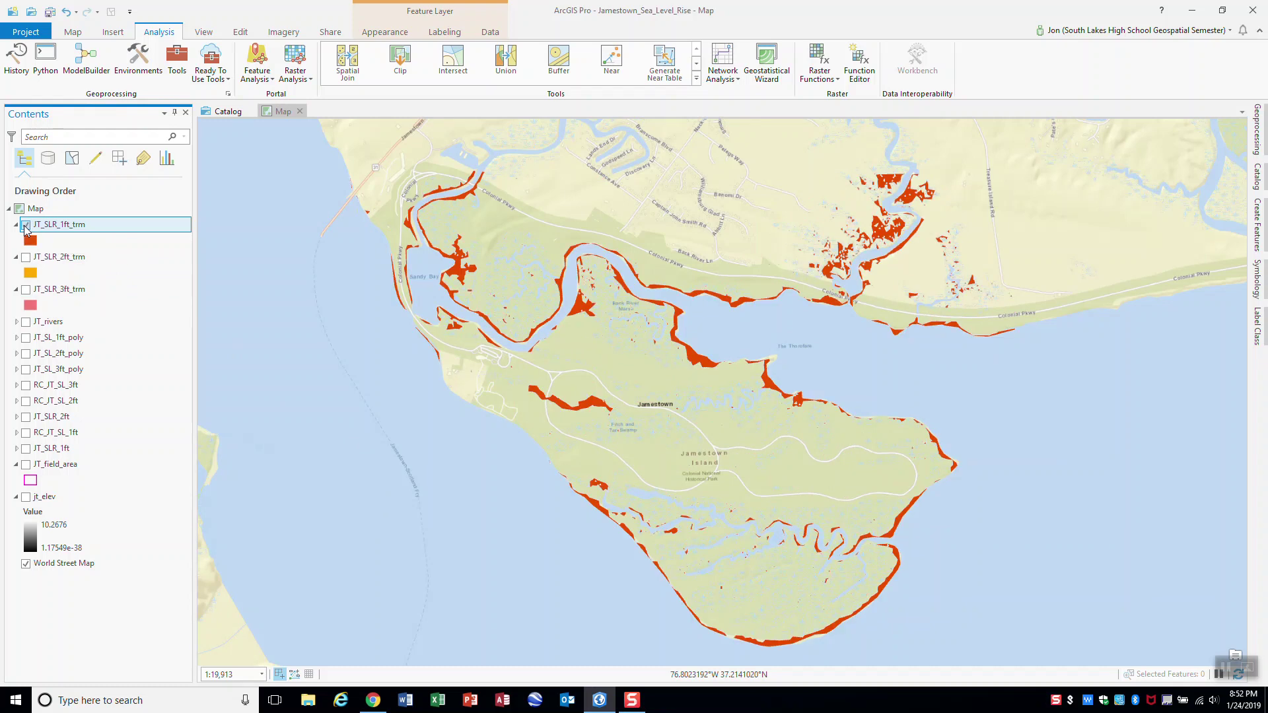
left_click(26, 259)
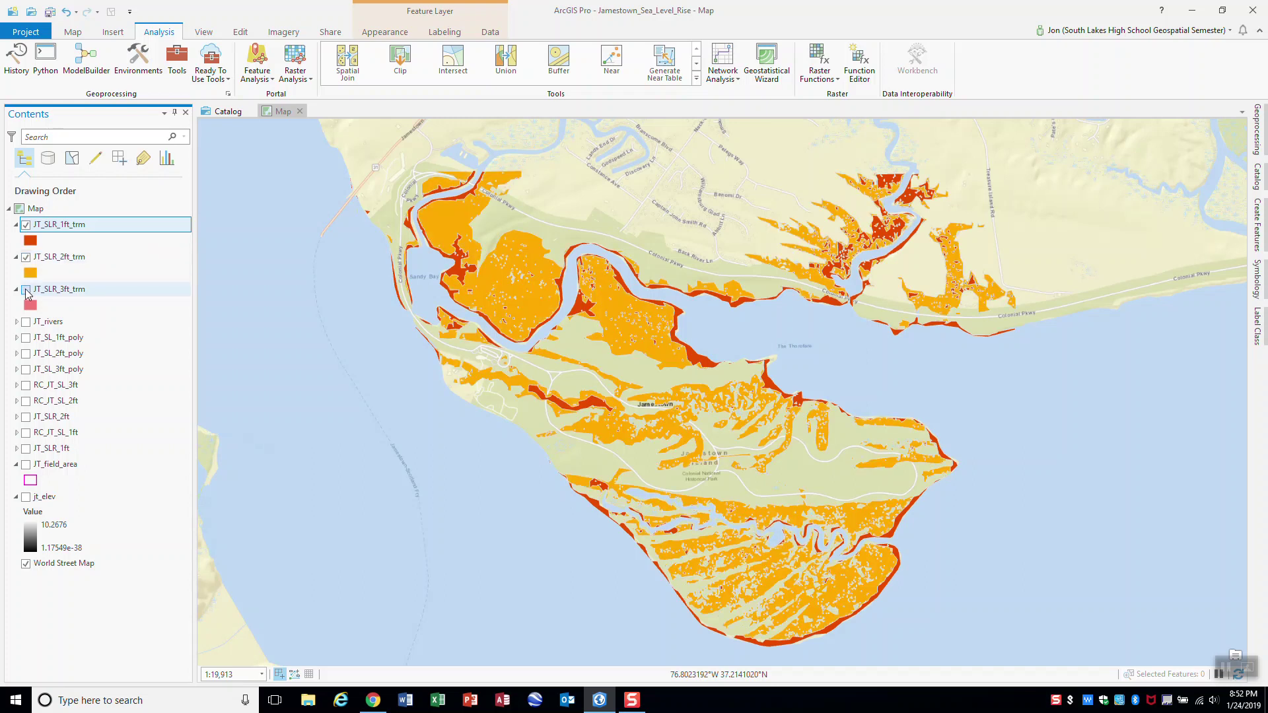
left_click(26, 290)
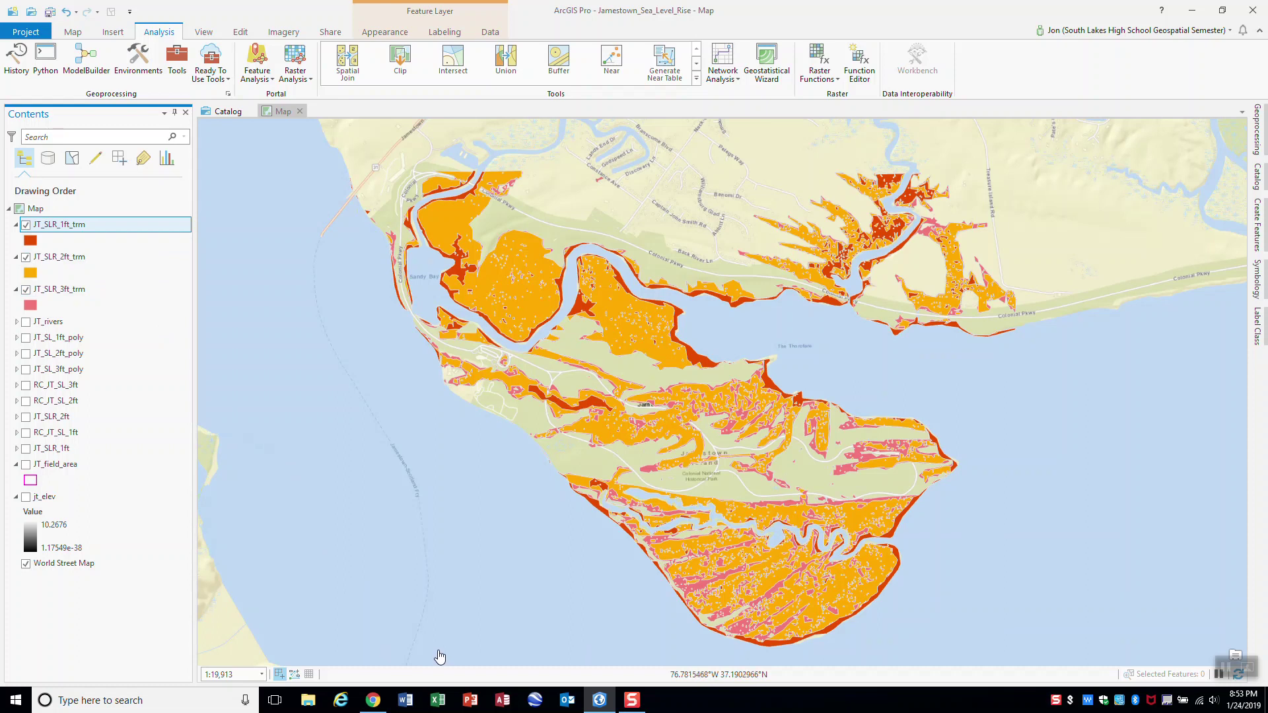
- Check the JPruess_GSS and JP_Midterm folders in ArcGIS Online content, then return to ArcGIS Pro
left_click(374, 701)
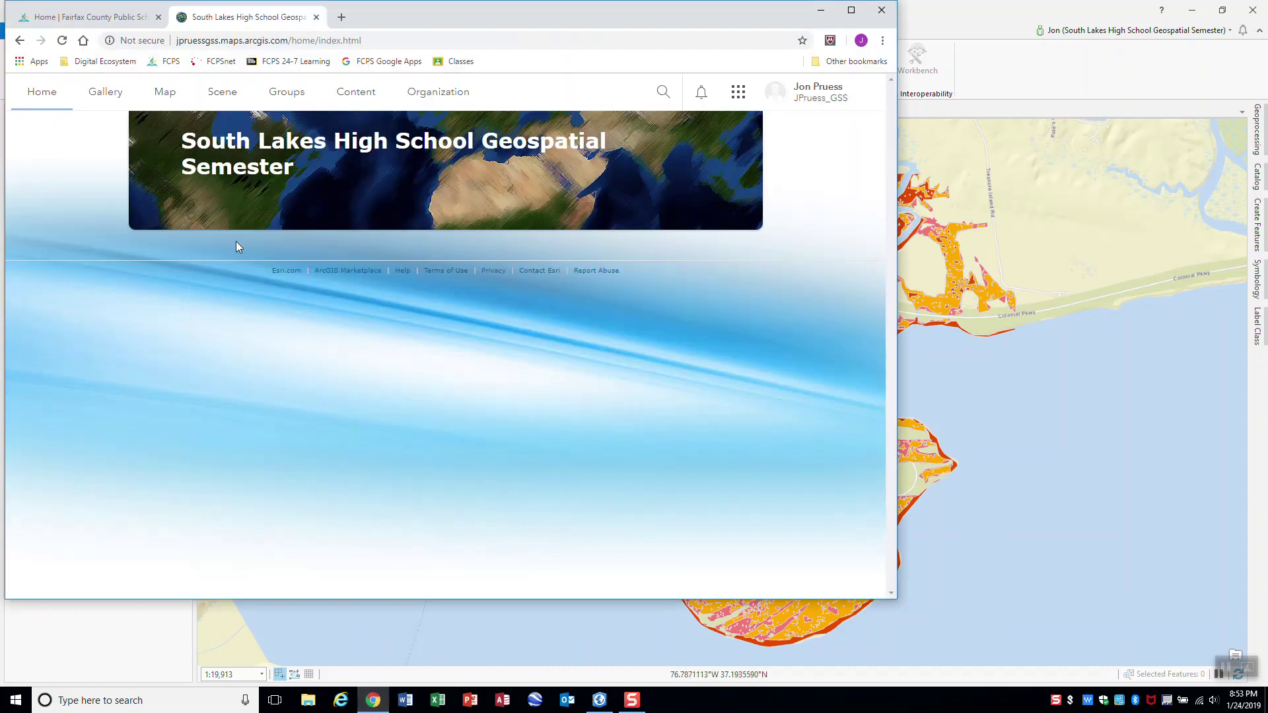
left_click(360, 96)
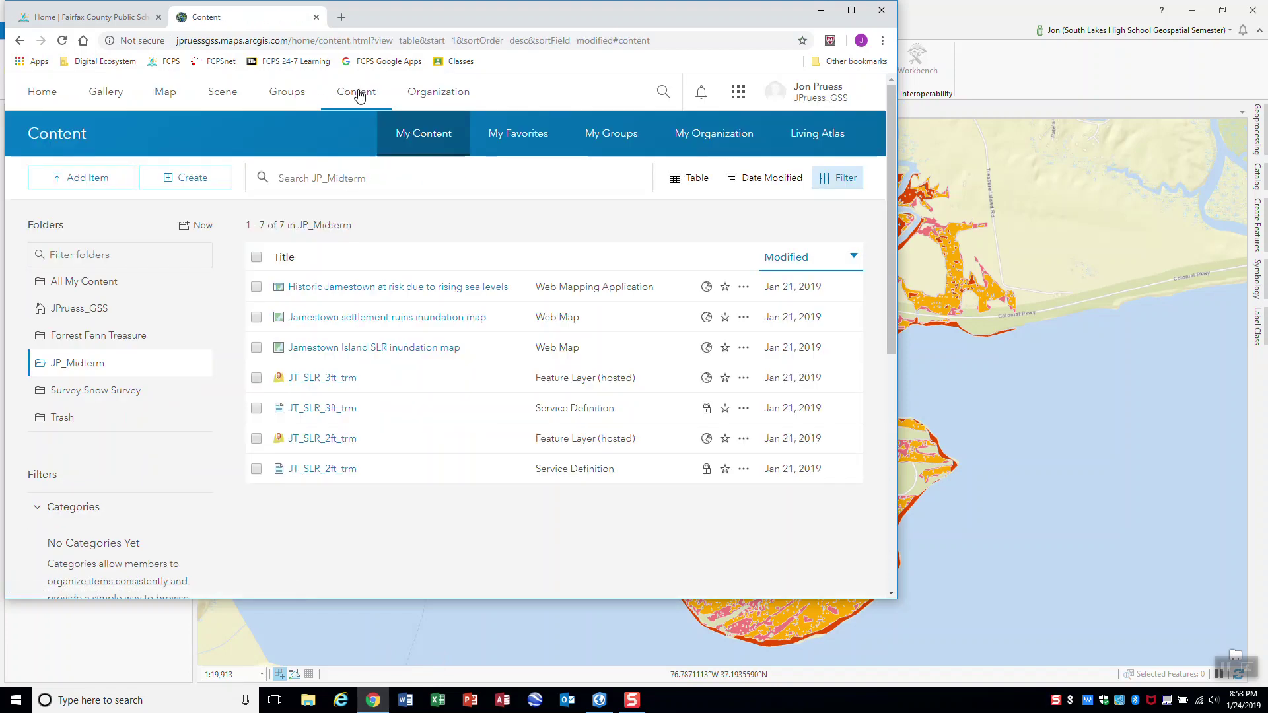
left_click(79, 309)
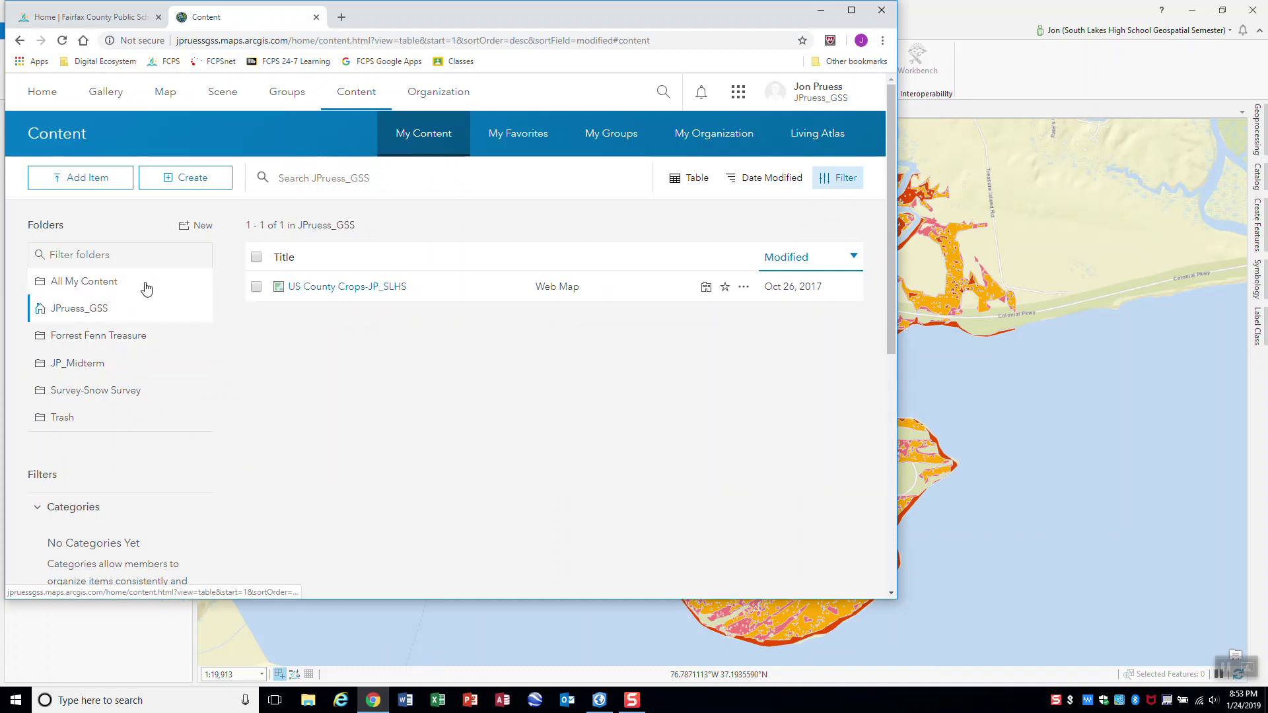
left_click(80, 373)
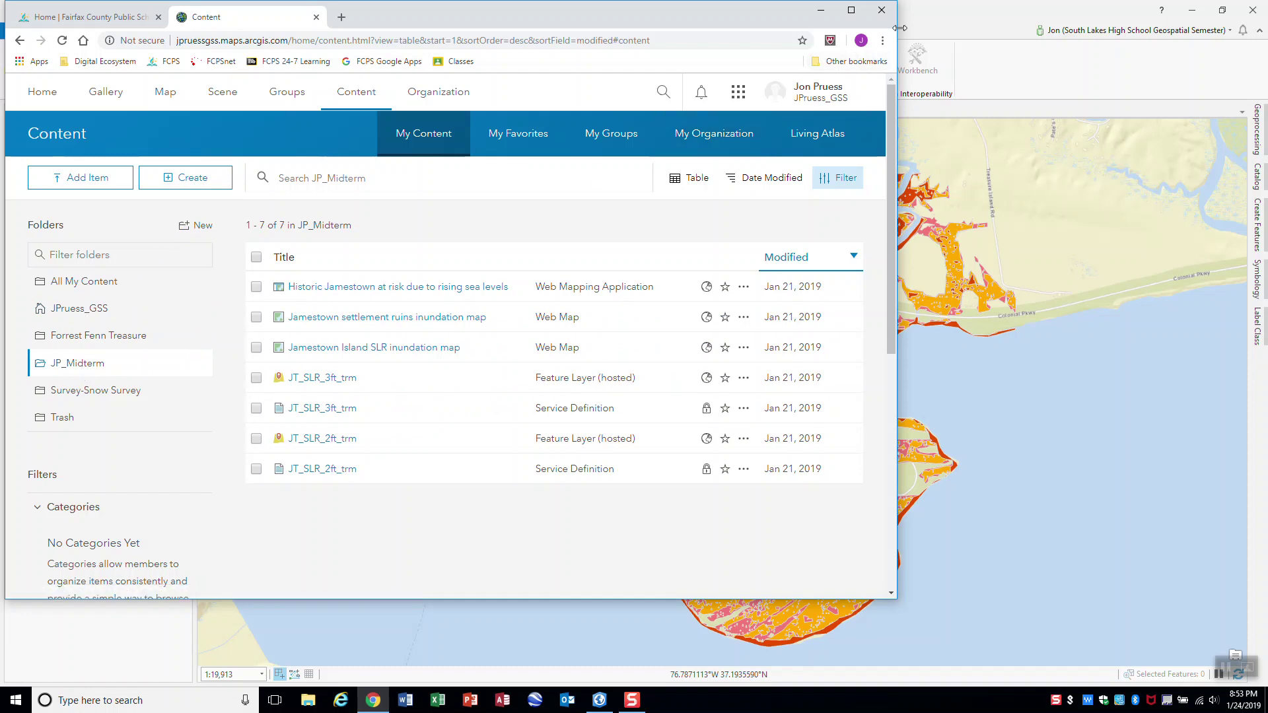
left_click(923, 24)
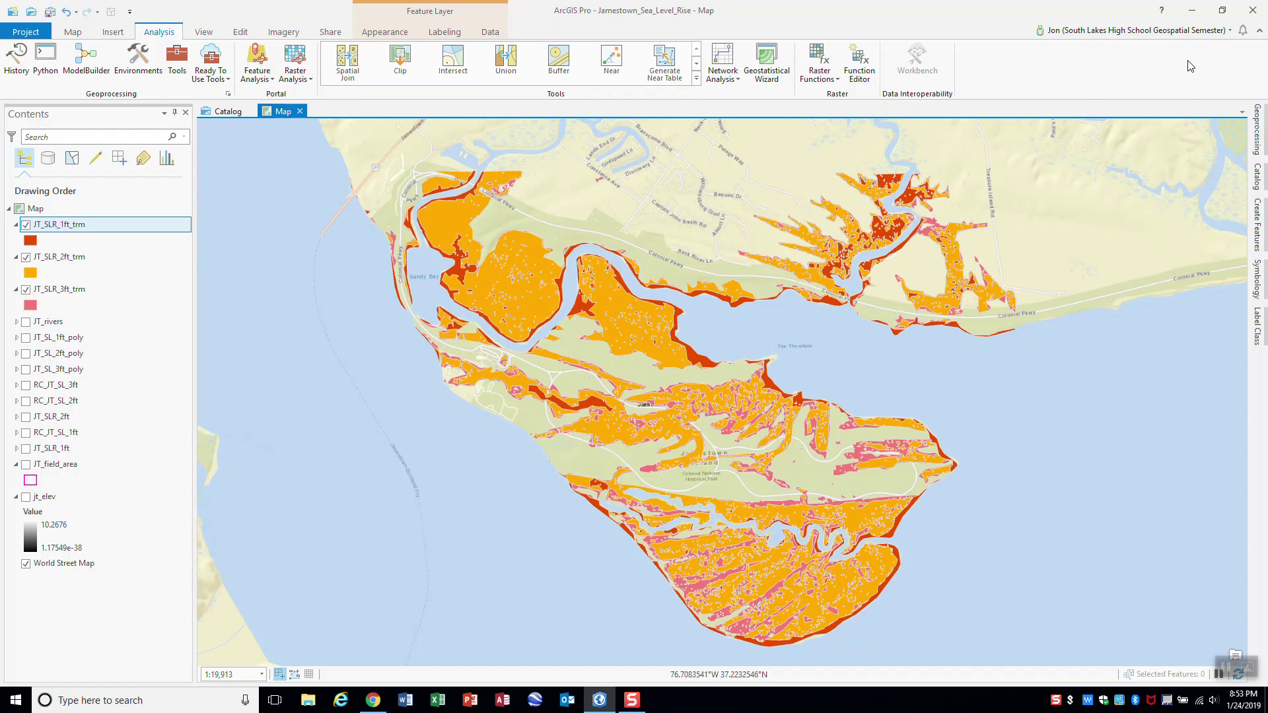
- Share JT_SLR_1ft_trm as a web layer with the summary 'Jamestown Sea Level Rise 1ft'
right_click(74, 229)
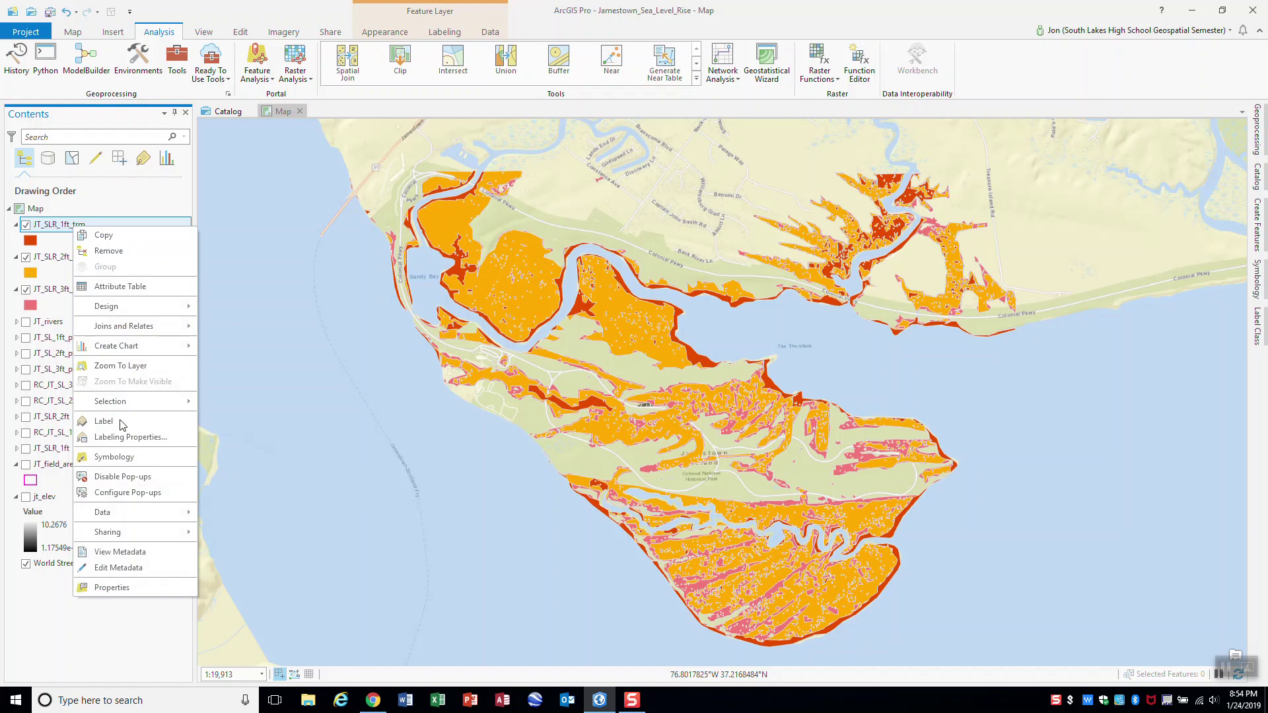
mouse_move(125, 538)
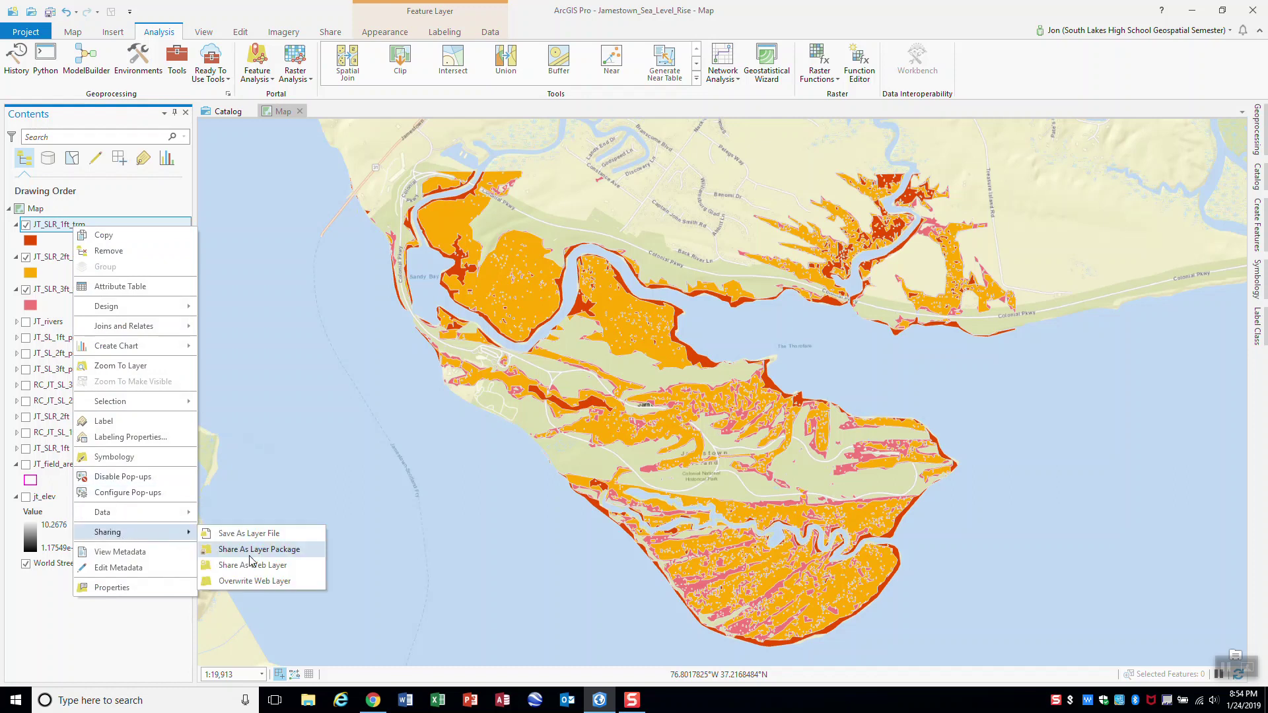
left_click(271, 565)
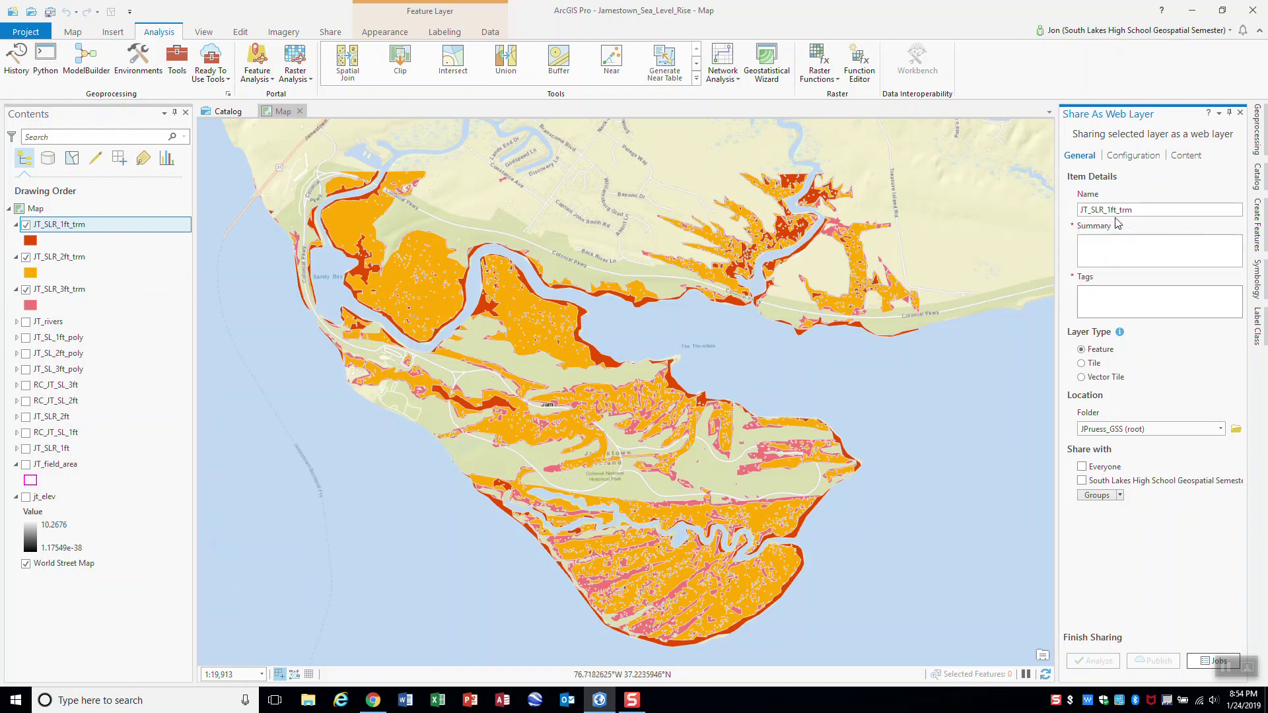
left_click(1131, 248)
type("James To")
type("tow")
type("n Sea Level Rise 1ft")
- Add the tags SLHS, JMU and GSS to the web layer
left_click(1145, 293)
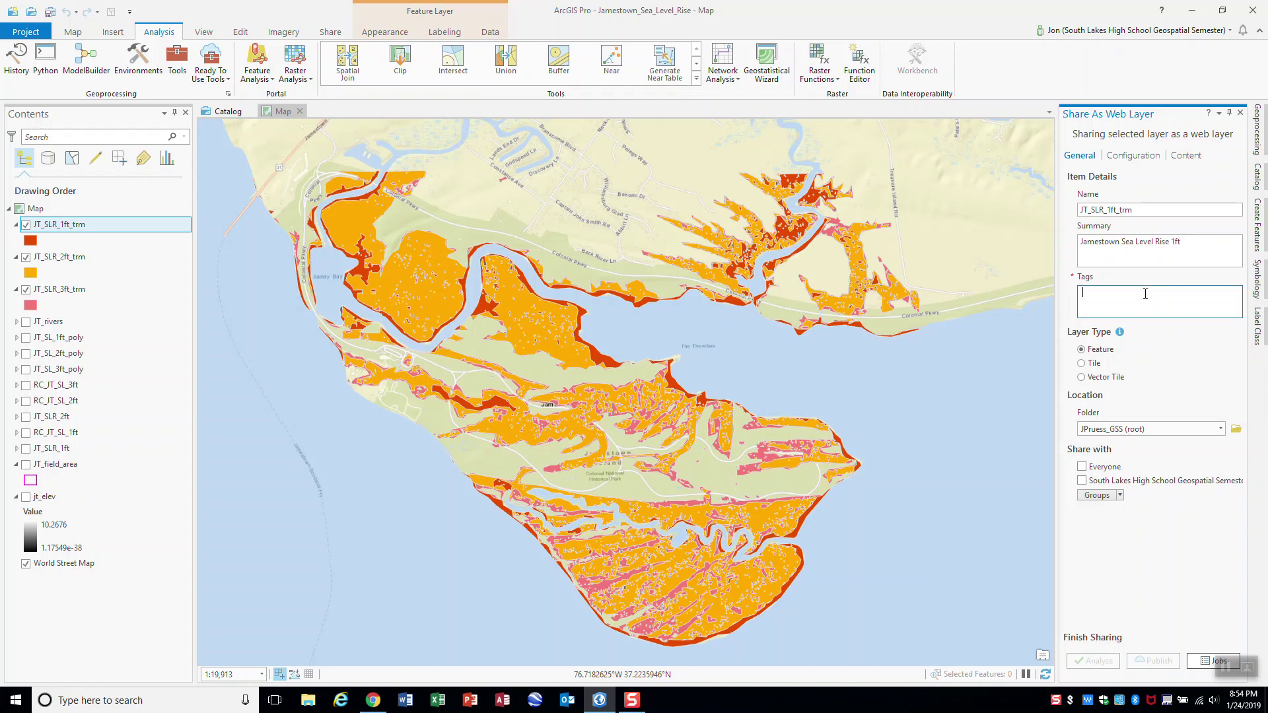
type("SLHS")
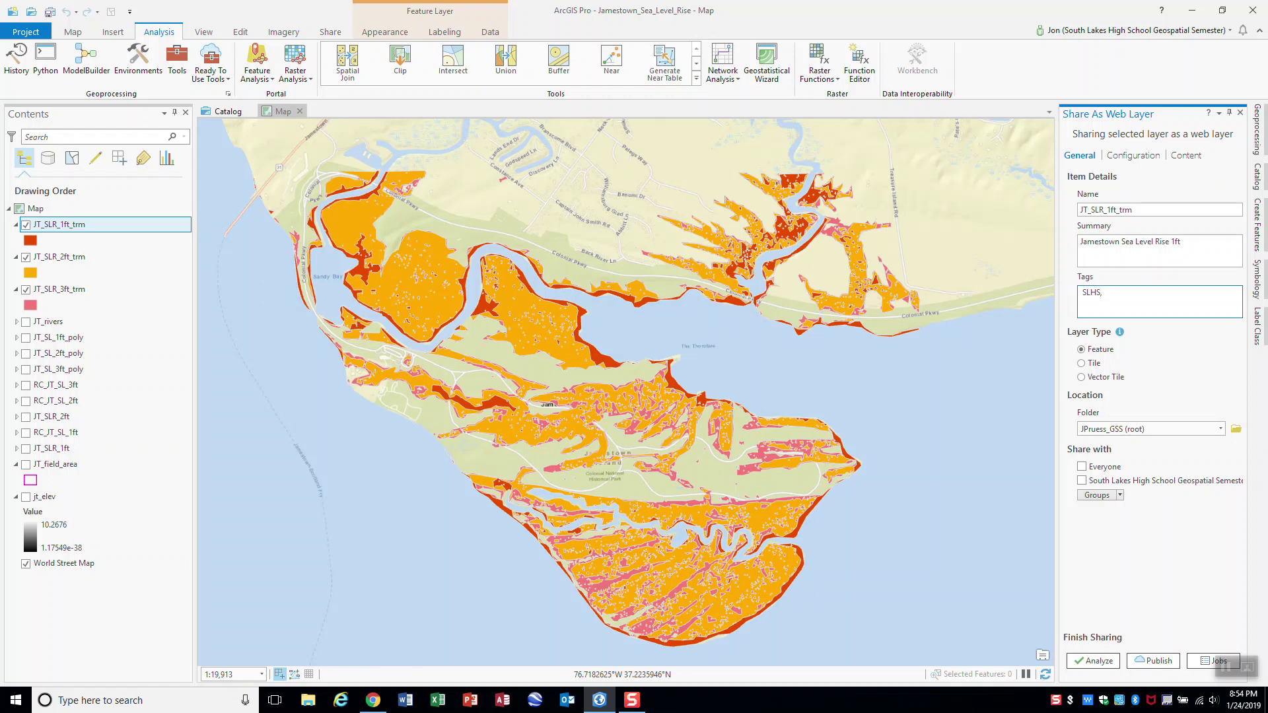
key("Return")
type("JMU")
key("Return")
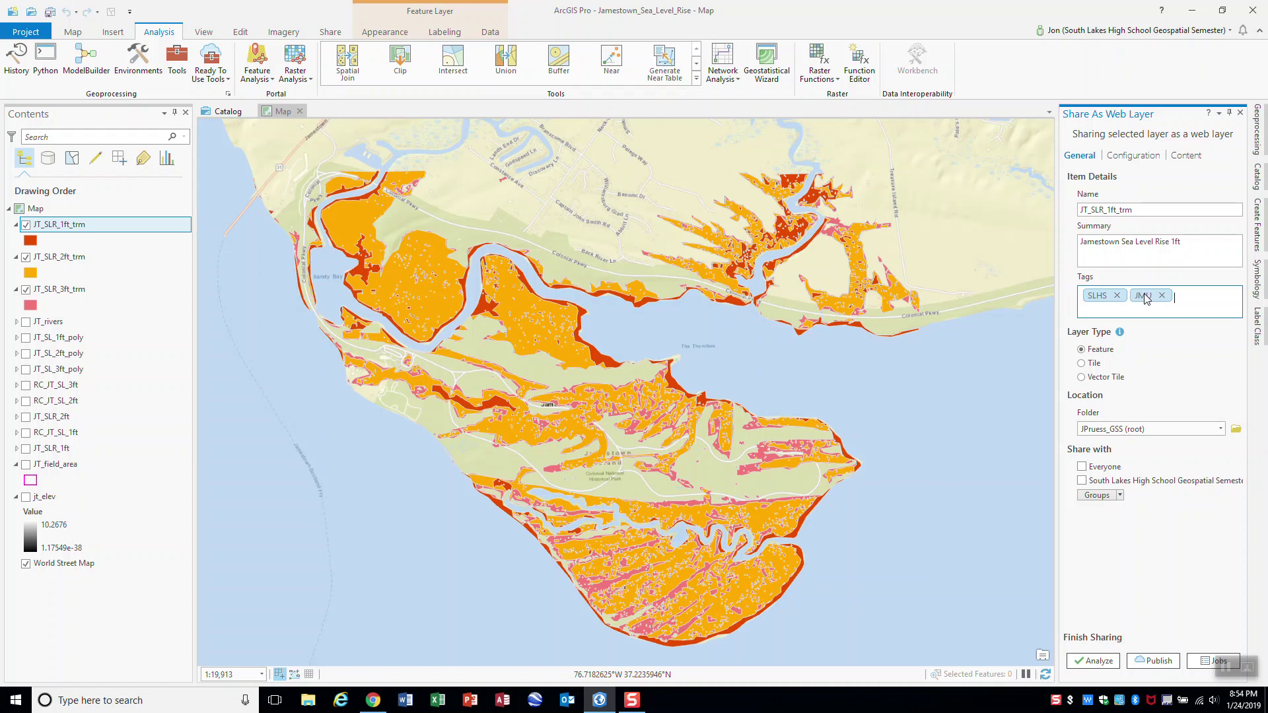
type("GSS")
key("Return")
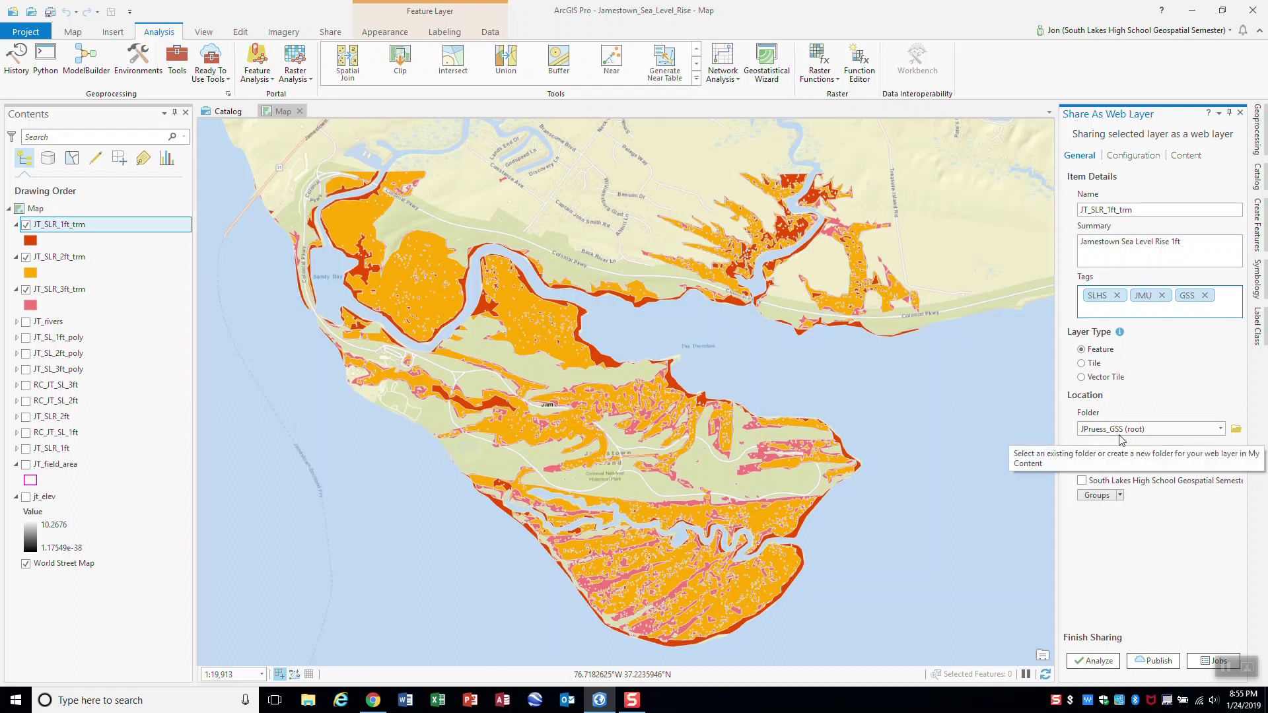
- Publish the web layer to the JP_Midterm folder, shared with Everyone
left_click(1219, 429)
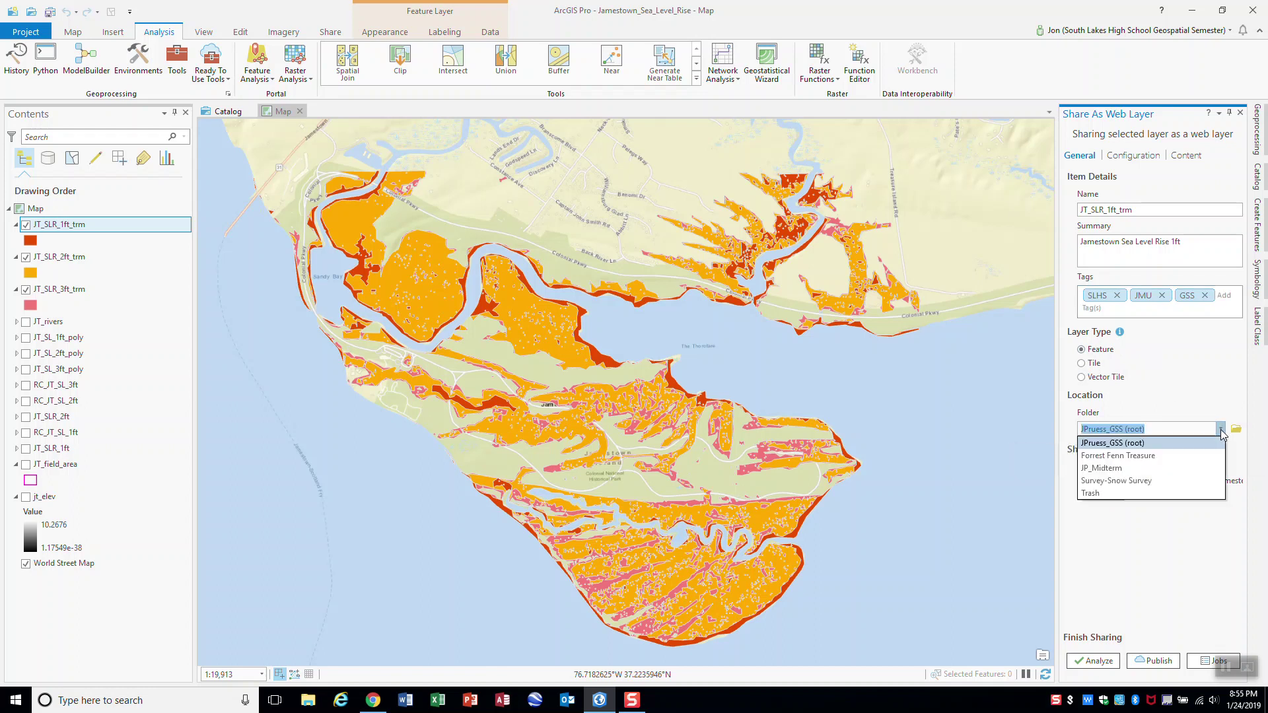
left_click(1107, 467)
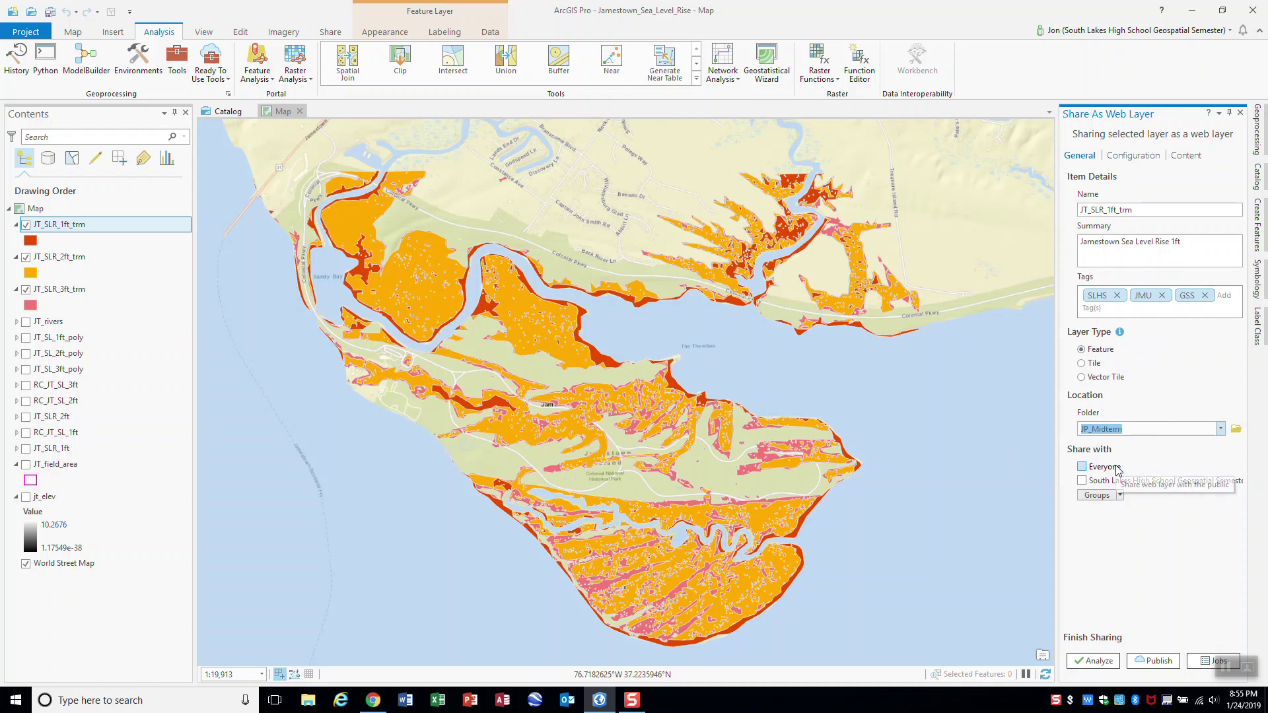
left_click(1084, 467)
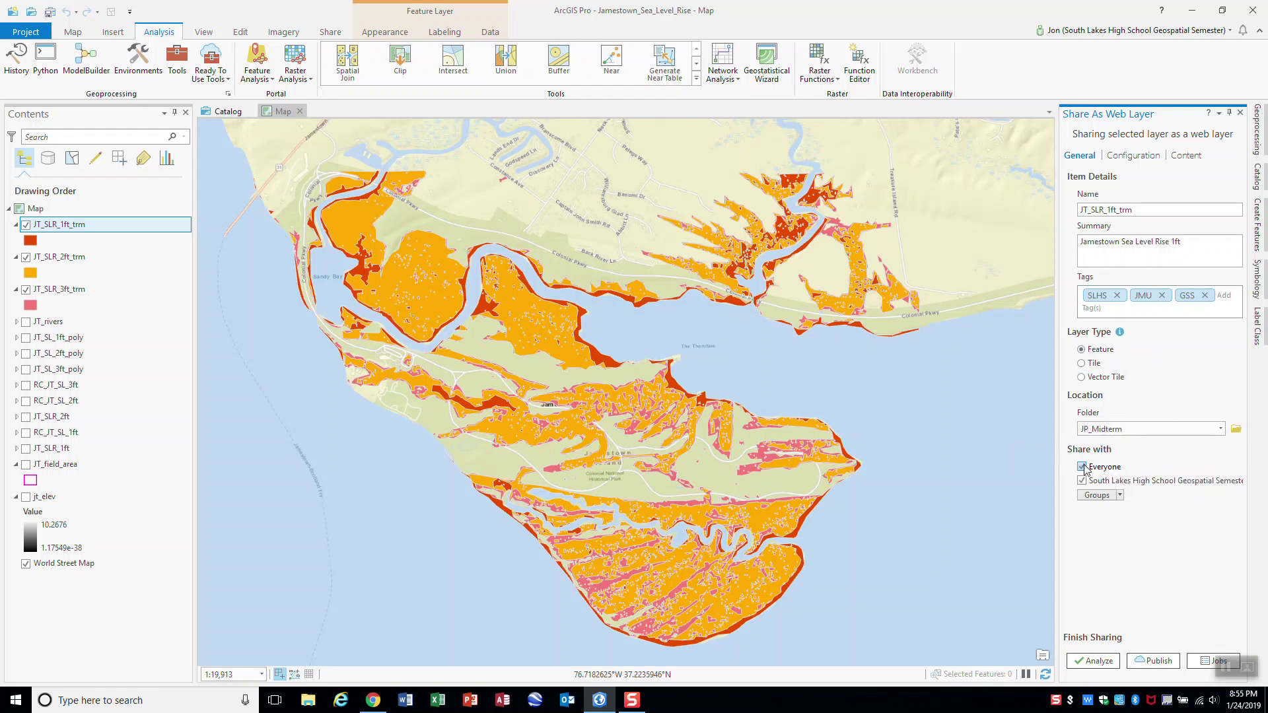
left_click(1154, 662)
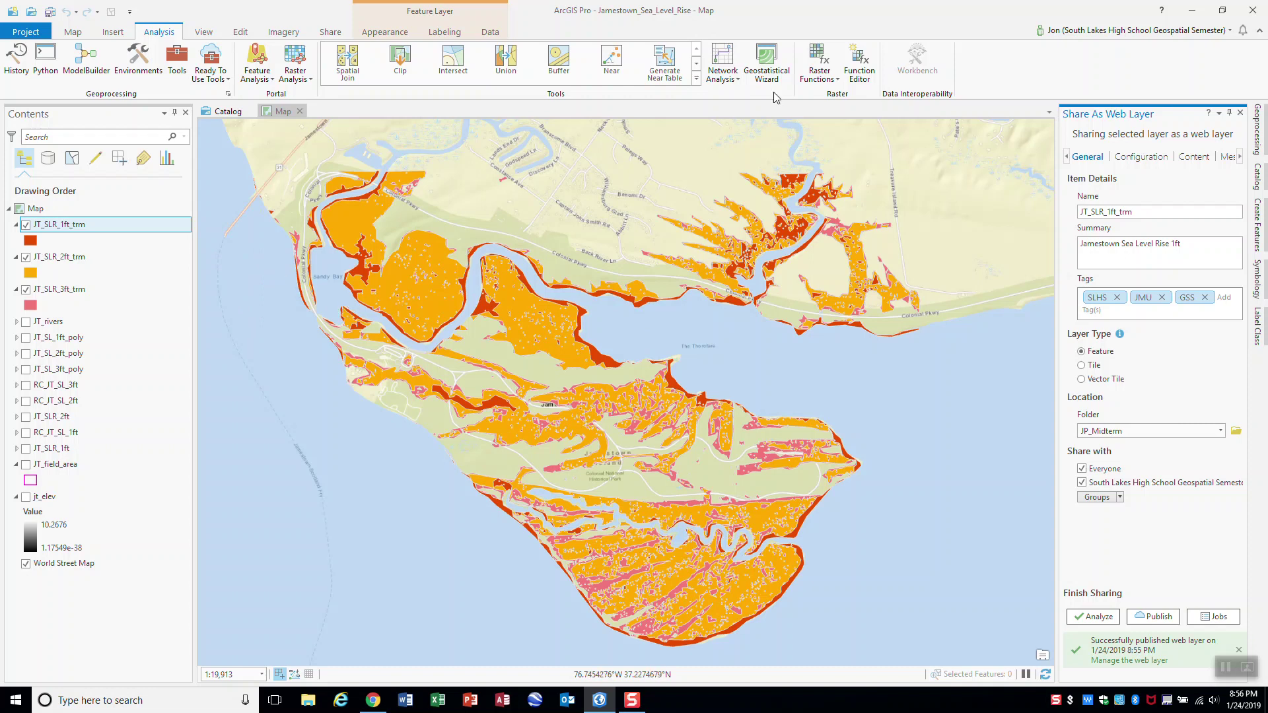
- Minimize ArcGIS Pro and refresh ArcGIS Online to see the new JT_SLR_1ft_trm items in JP_Midterm
left_click(1193, 11)
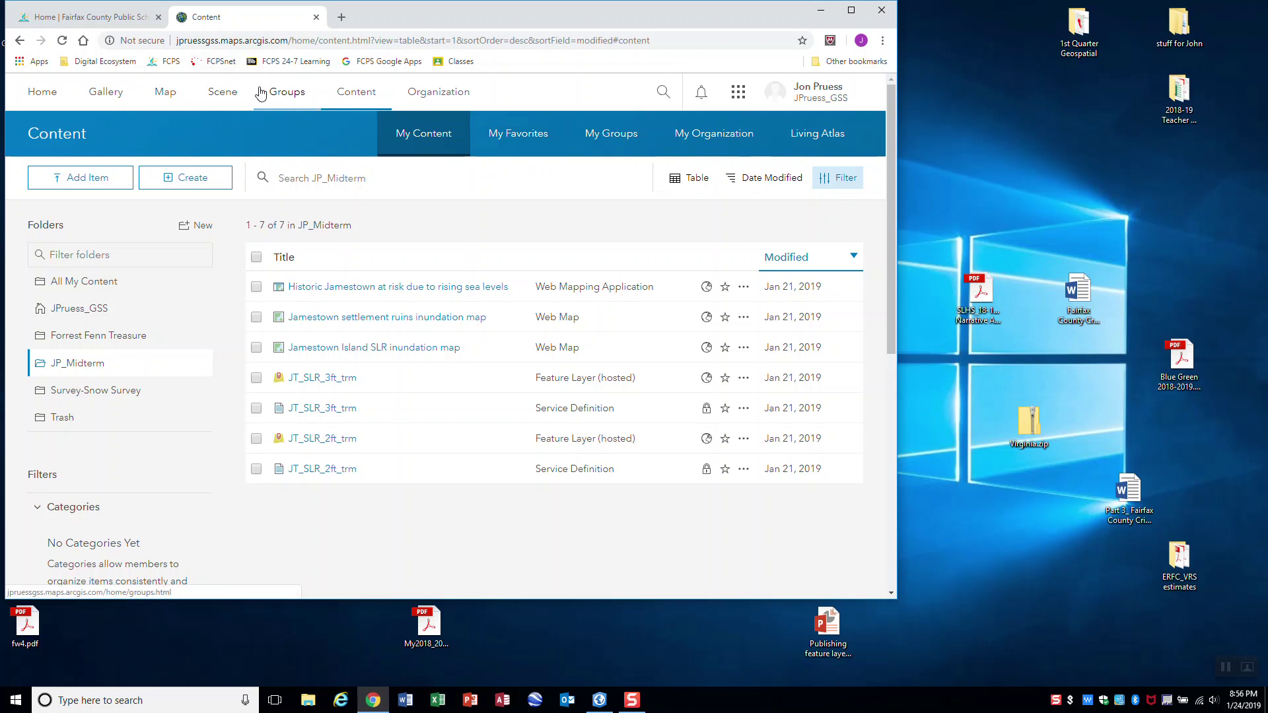
left_click(63, 41)
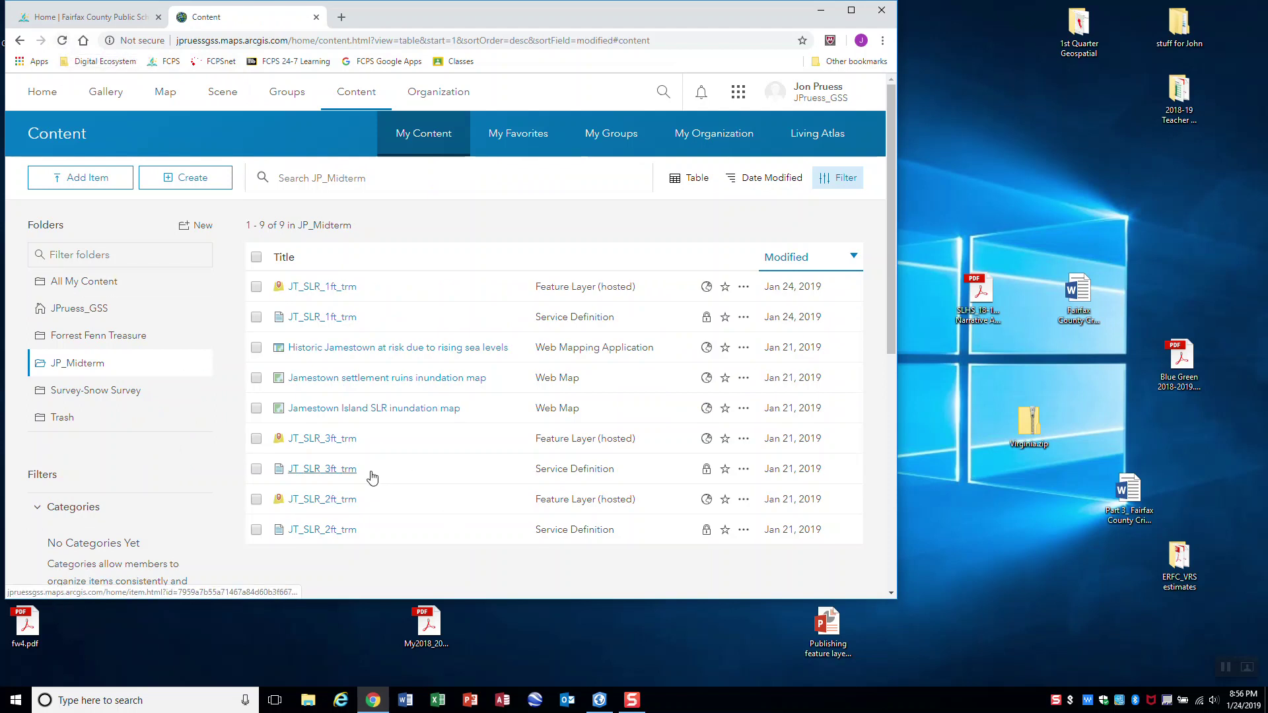
scroll(386, 497, "down", 1)
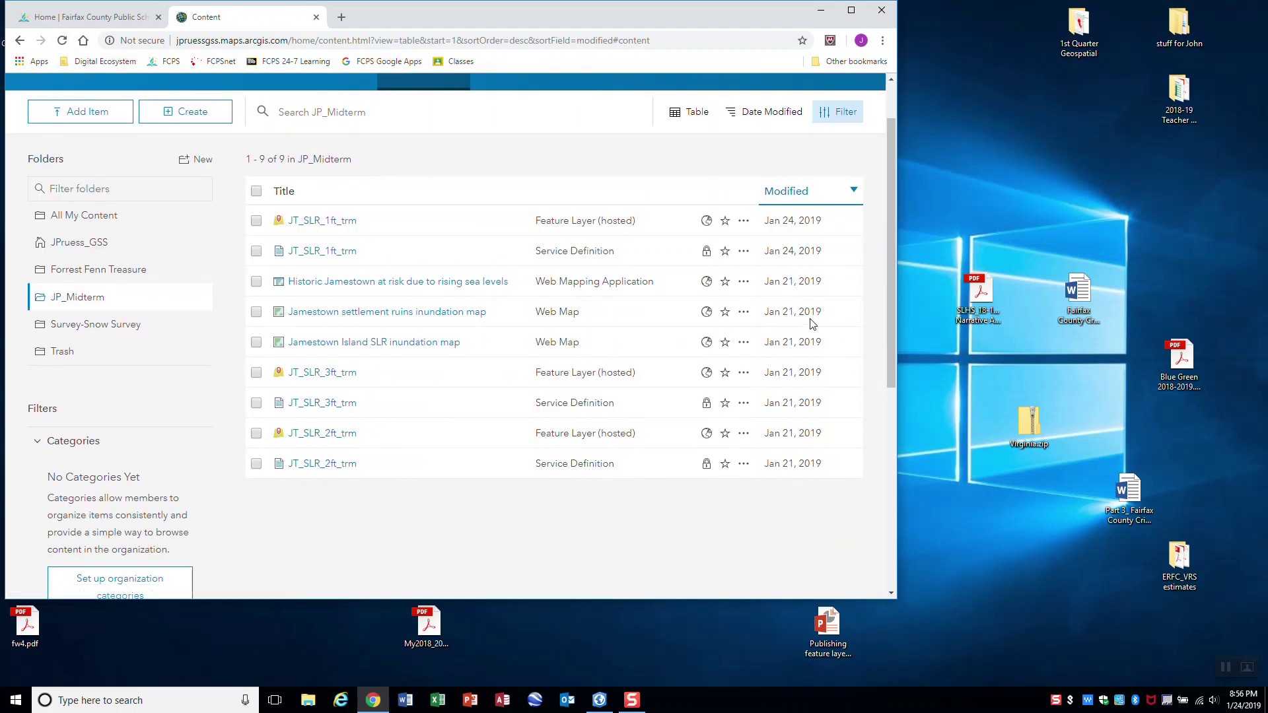